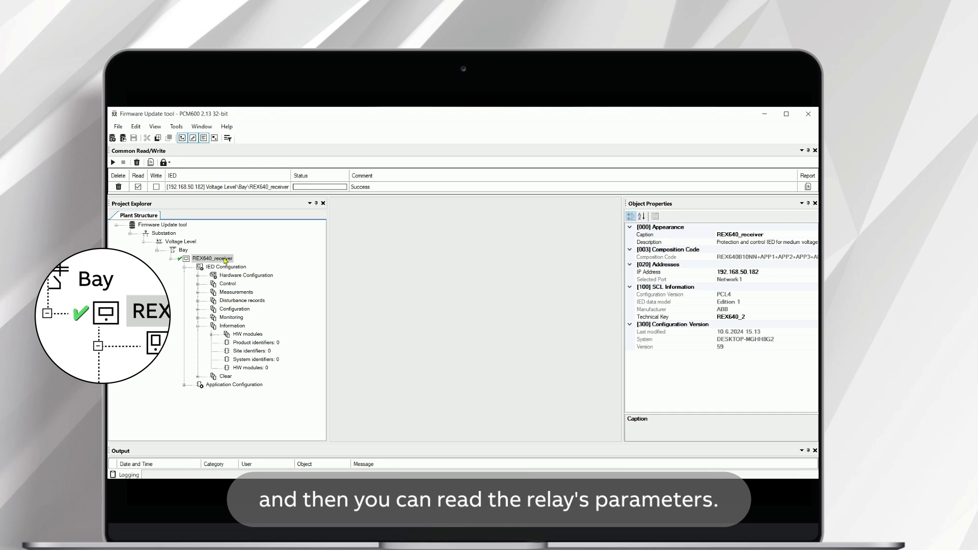
# - Open REX640_receiver's Parameter Setting and view Information > Product identifiers, showing SW version 1.3.1
pyautogui.rightClick(225, 261)
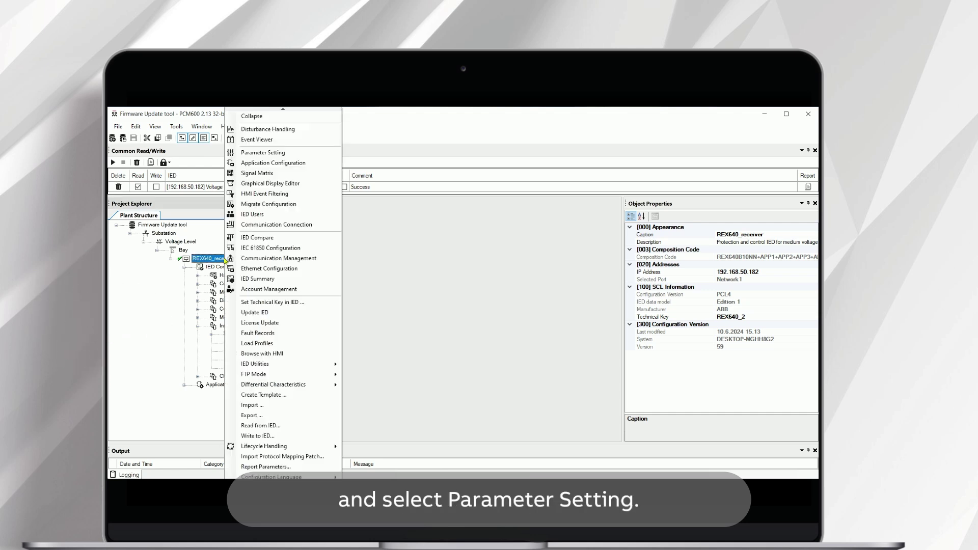
pyautogui.click(275, 154)
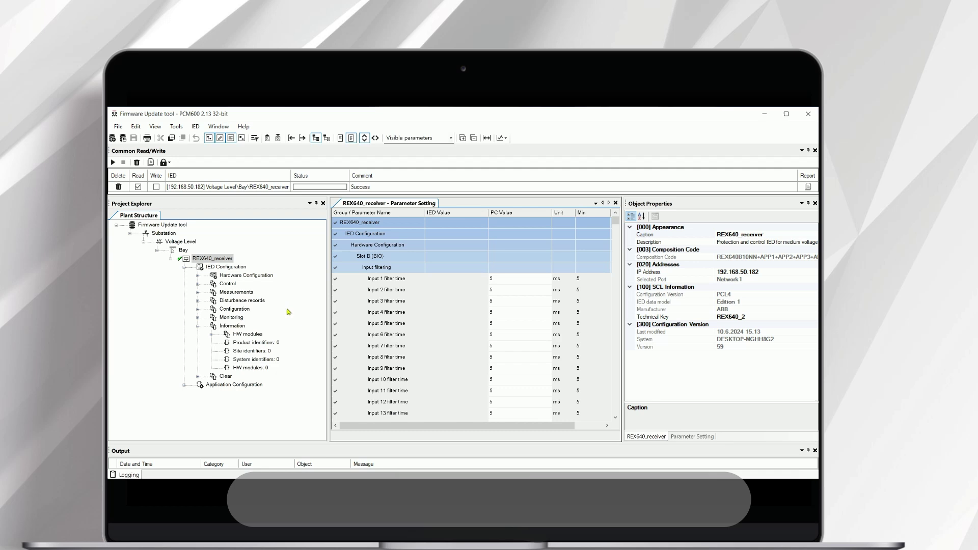
pyautogui.click(233, 326)
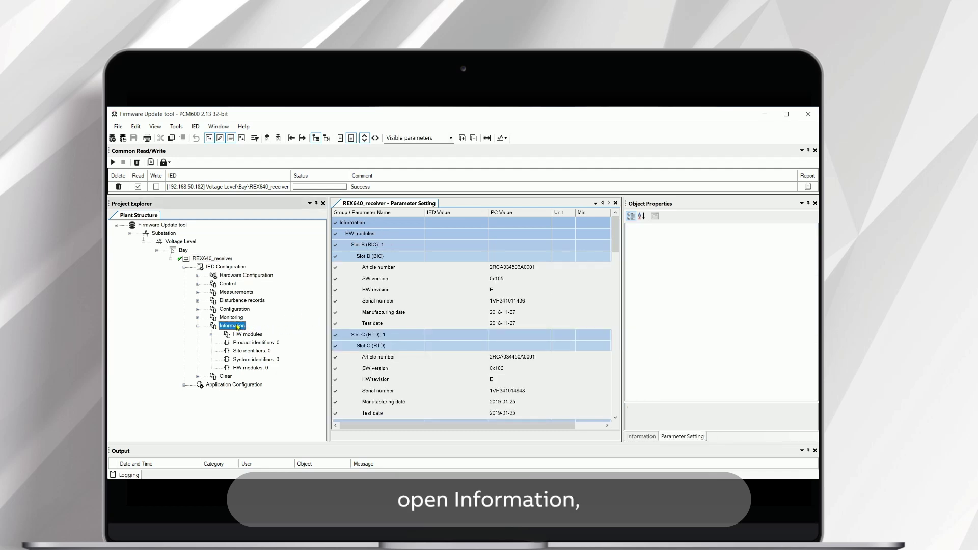
pyautogui.click(254, 343)
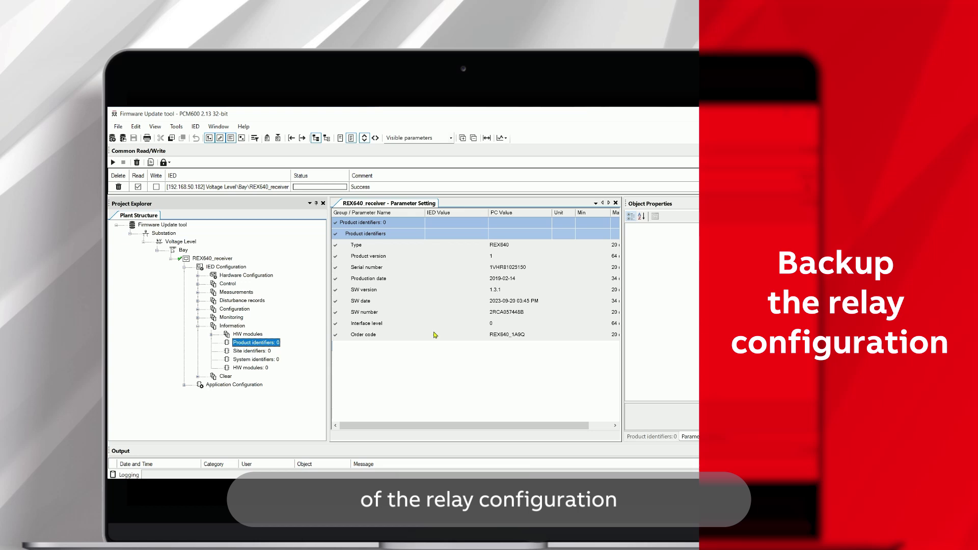
# - Read the REX640_receiver configuration from the IED as a backup, confirming with Yes
pyautogui.click(210, 260)
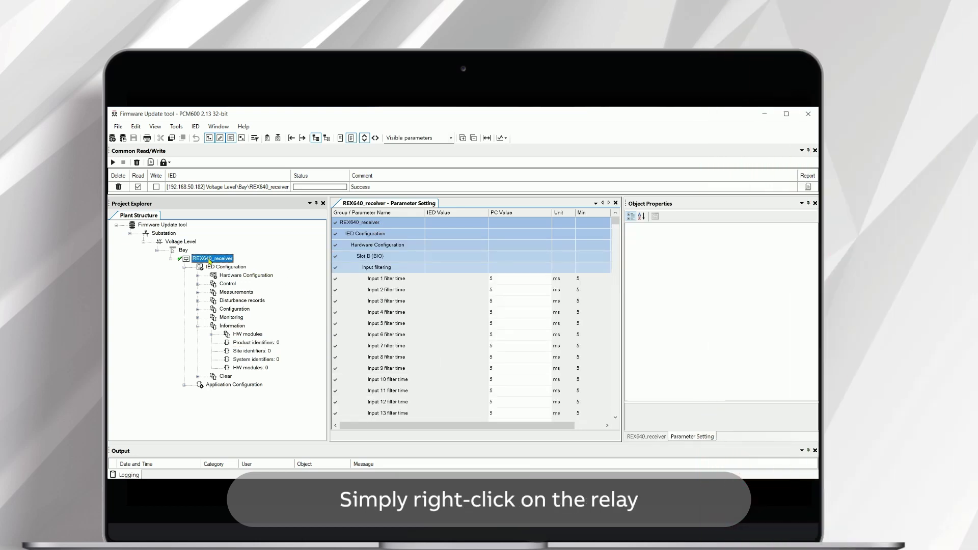
pyautogui.rightClick(209, 258)
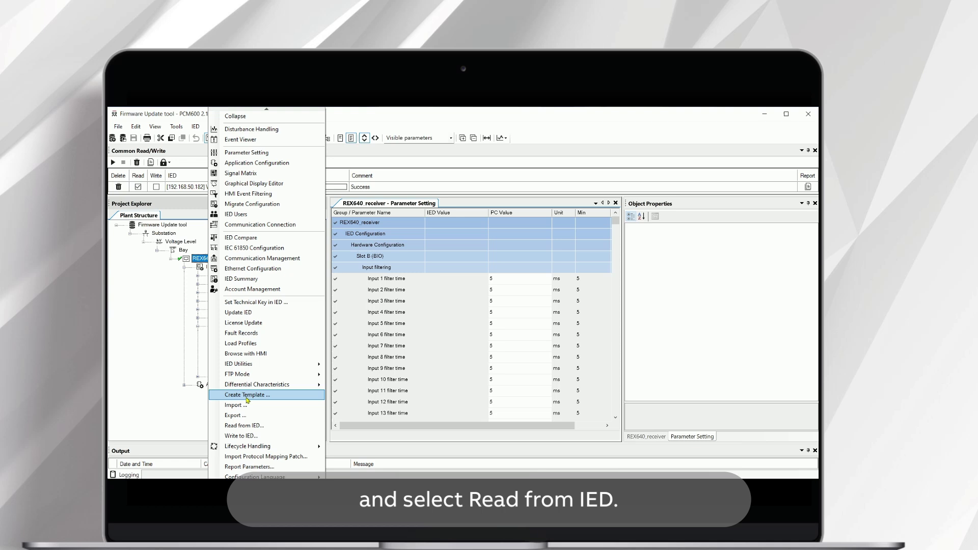
pyautogui.click(266, 427)
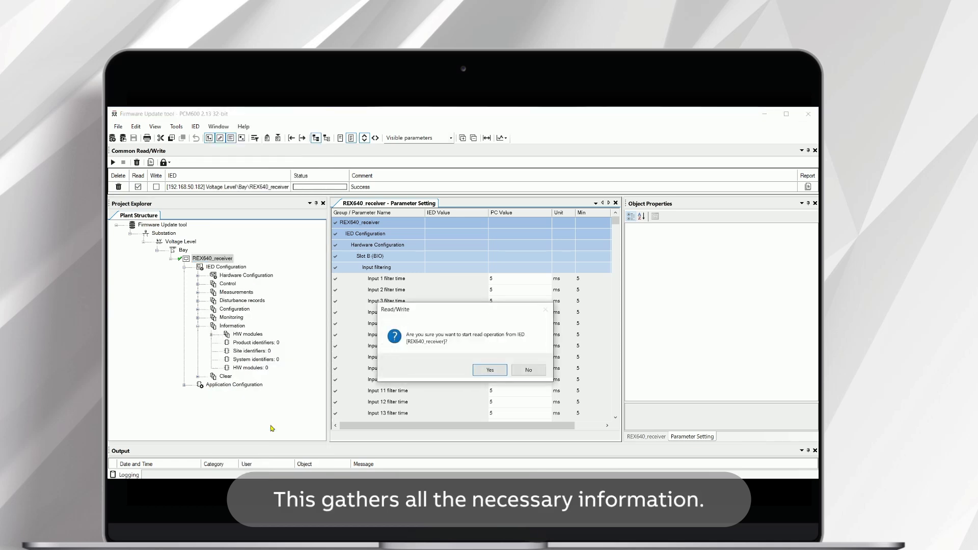
pyautogui.click(489, 370)
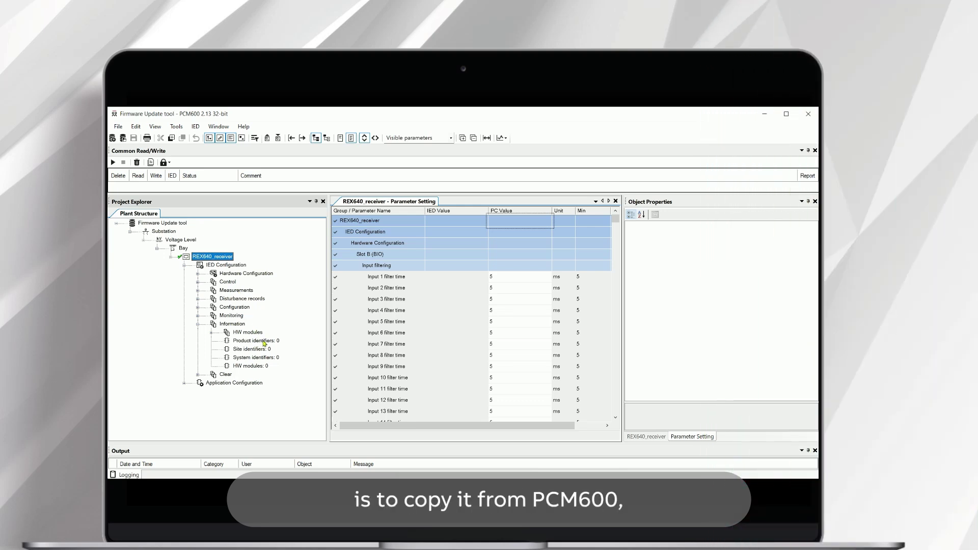
# - Copy the Serial number value from REX640_receiver's Product identifiers
pyautogui.click(264, 341)
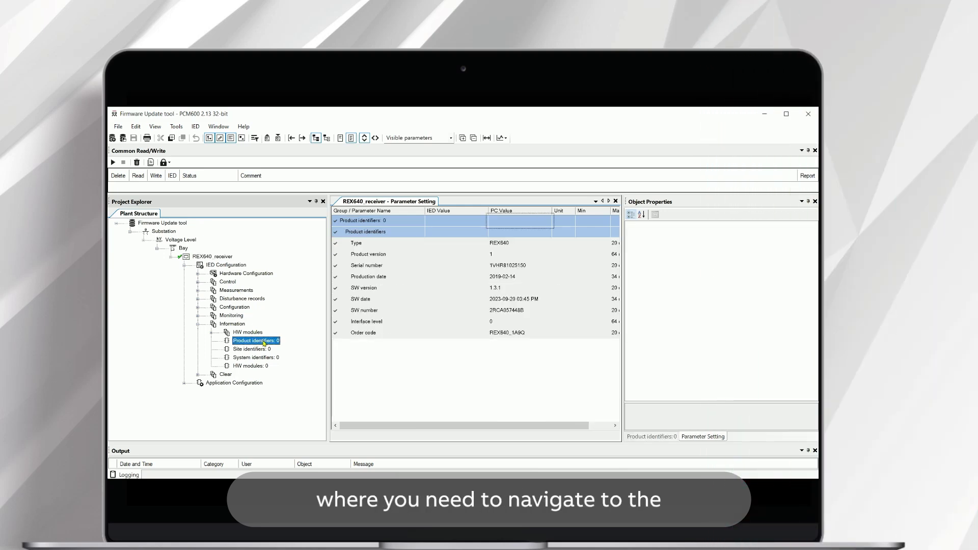
pyautogui.click(543, 265)
pyautogui.rightClick(542, 265)
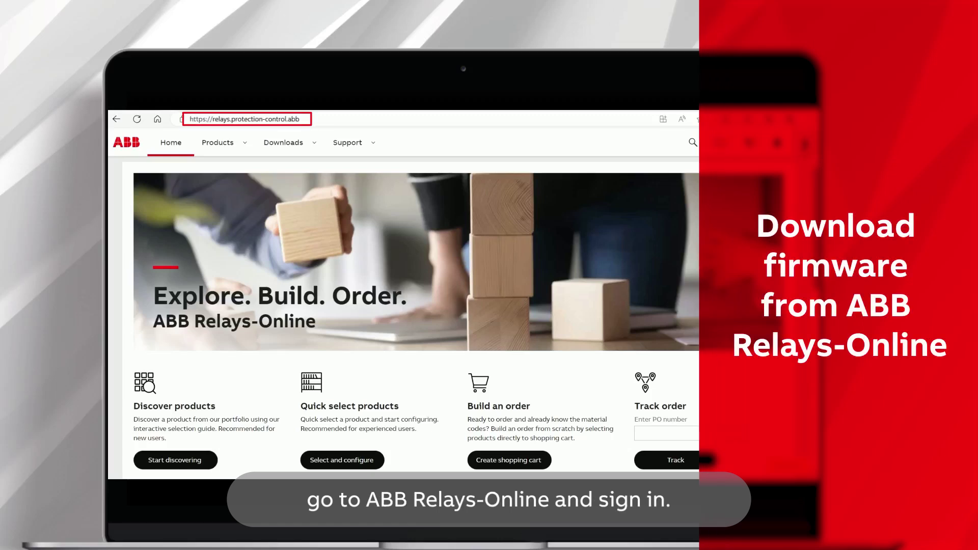
# - Search Downloads > Firmware updates by the pasted serial number to find the REX640 1.3.3 package
pyautogui.click(312, 146)
pyautogui.click(312, 165)
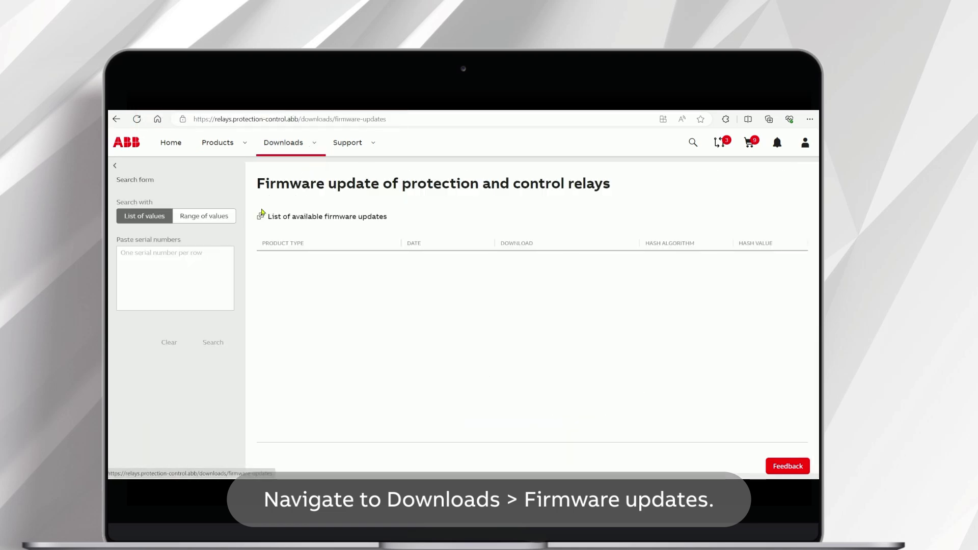
pyautogui.rightClick(158, 256)
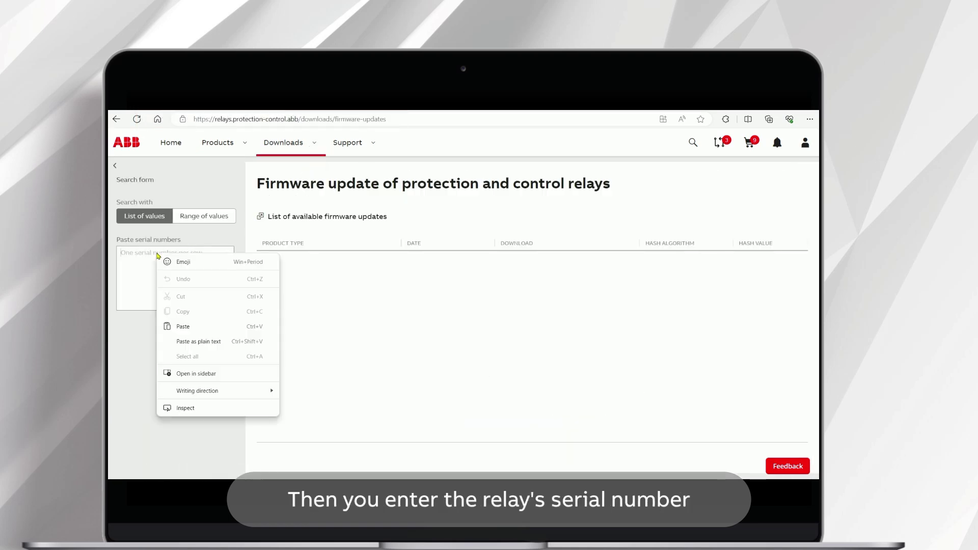
pyautogui.click(179, 327)
pyautogui.click(229, 348)
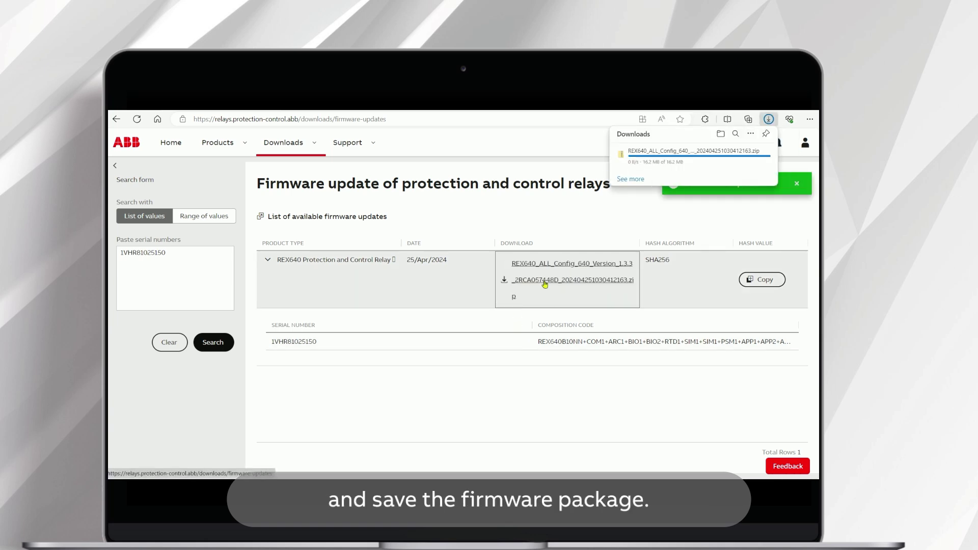
# - Extract the REX640 1.3.3 zip with 7-Zip and select the .cab firmware file in its folder
pyautogui.click(717, 161)
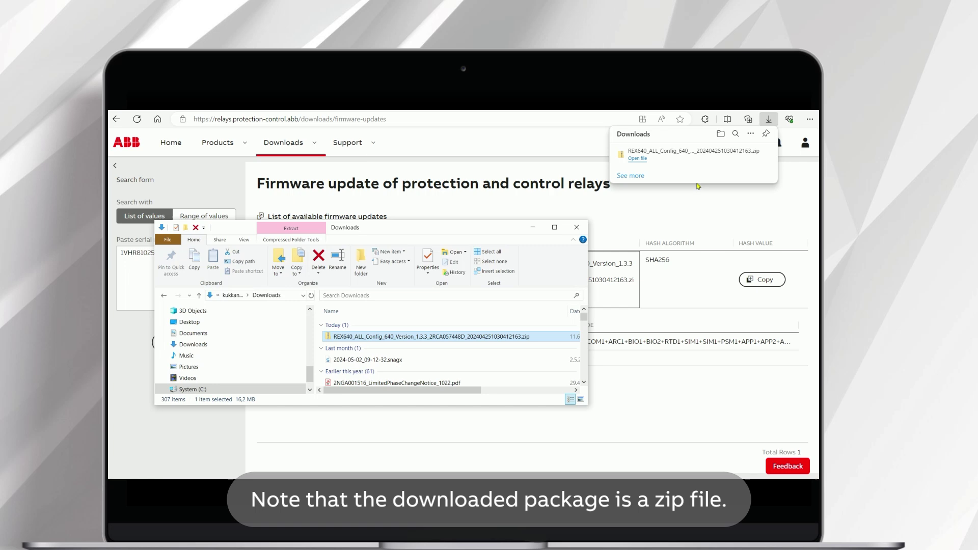
pyautogui.rightClick(424, 338)
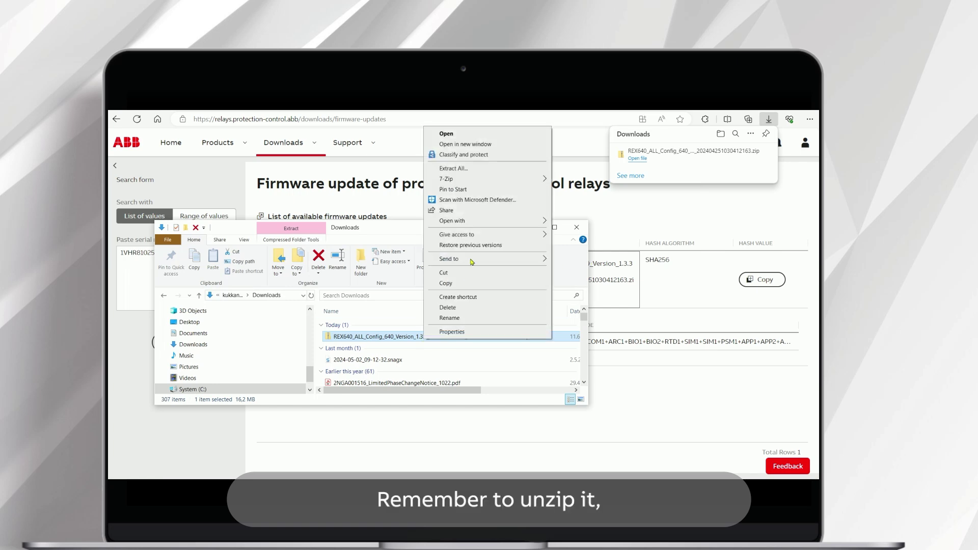
pyautogui.moveTo(480, 183)
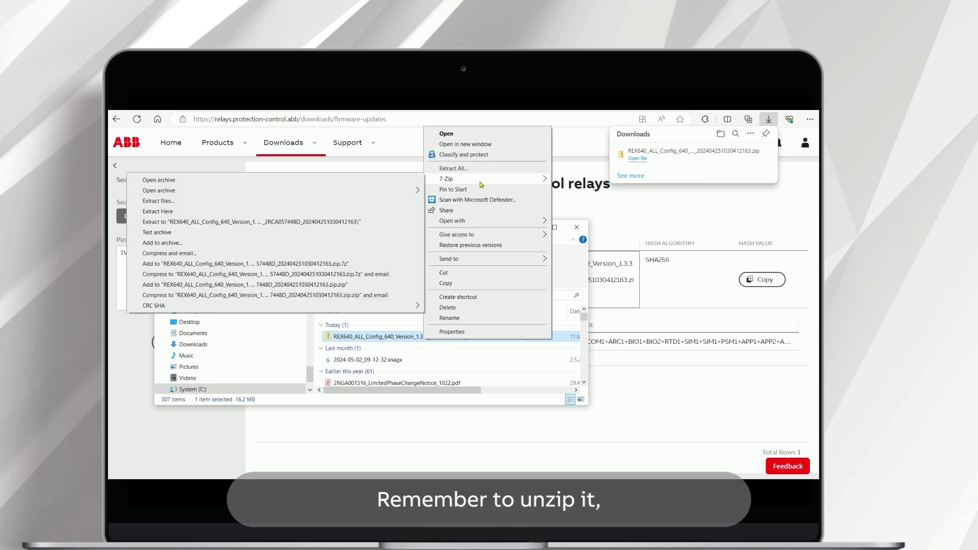
pyautogui.click(224, 223)
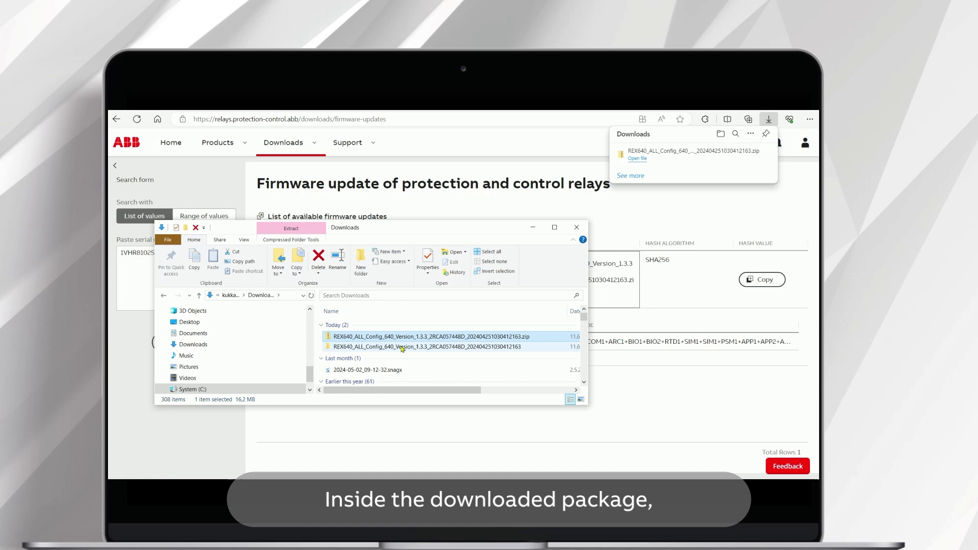
pyautogui.doubleClick(402, 347)
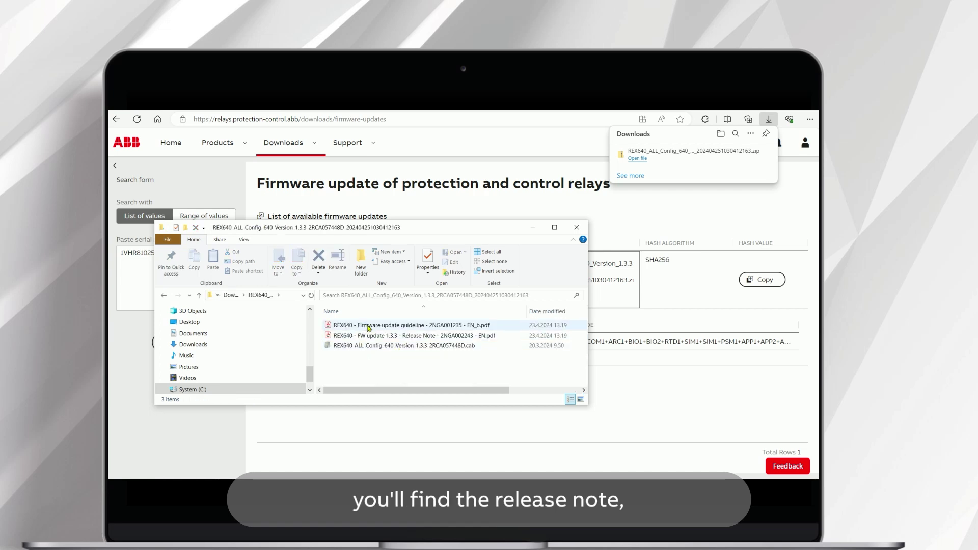
pyautogui.click(484, 347)
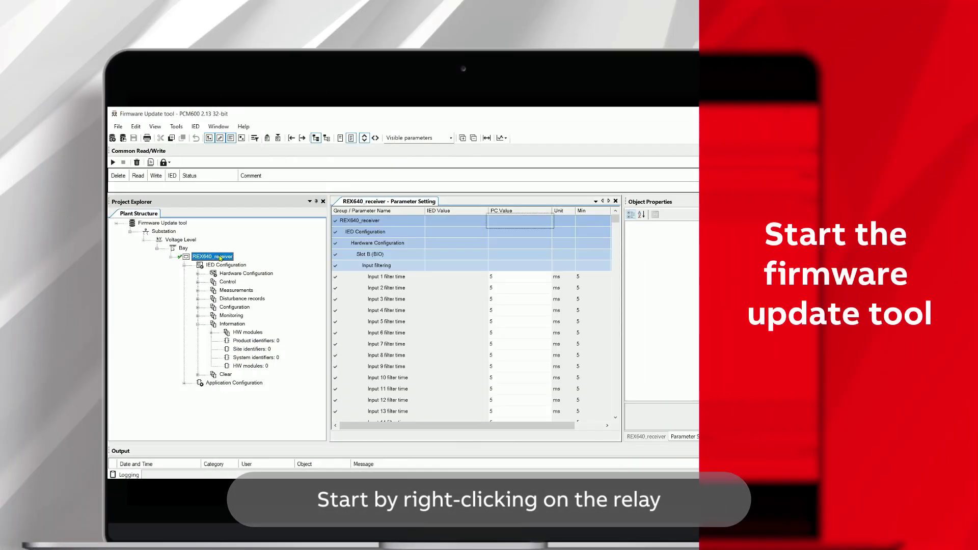
# - Start Update IED on REX640_receiver and load the 1.3.3 .cab package from Downloads
pyautogui.rightClick(220, 258)
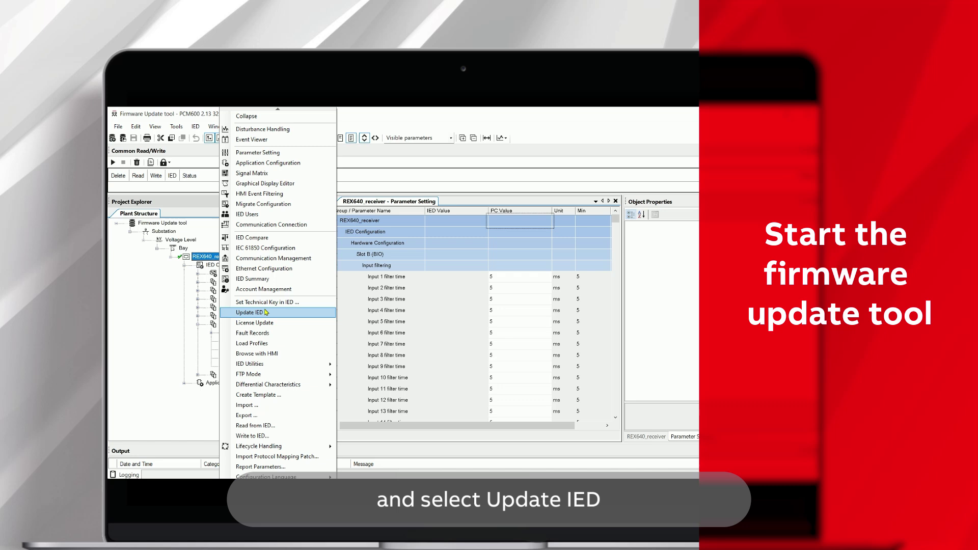
pyautogui.click(265, 315)
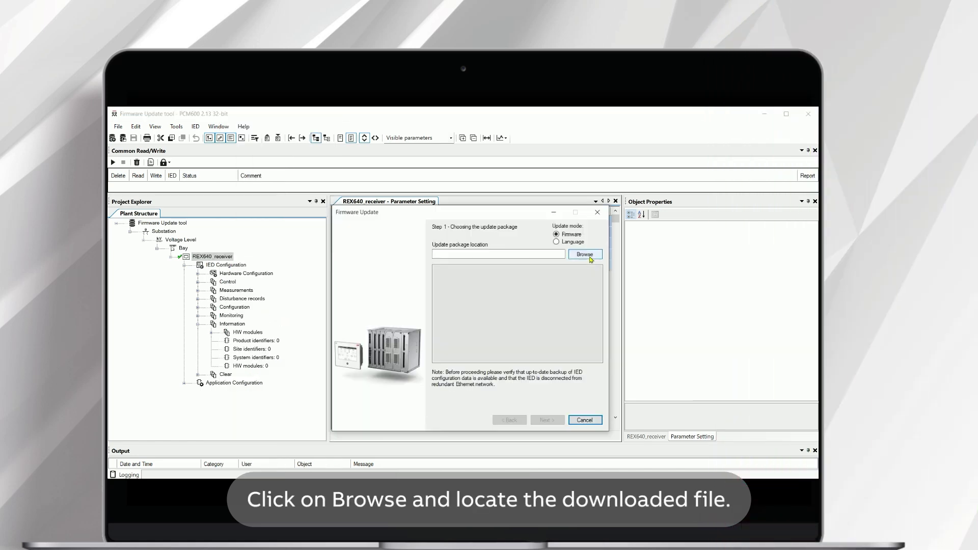
pyautogui.click(590, 257)
pyautogui.click(555, 248)
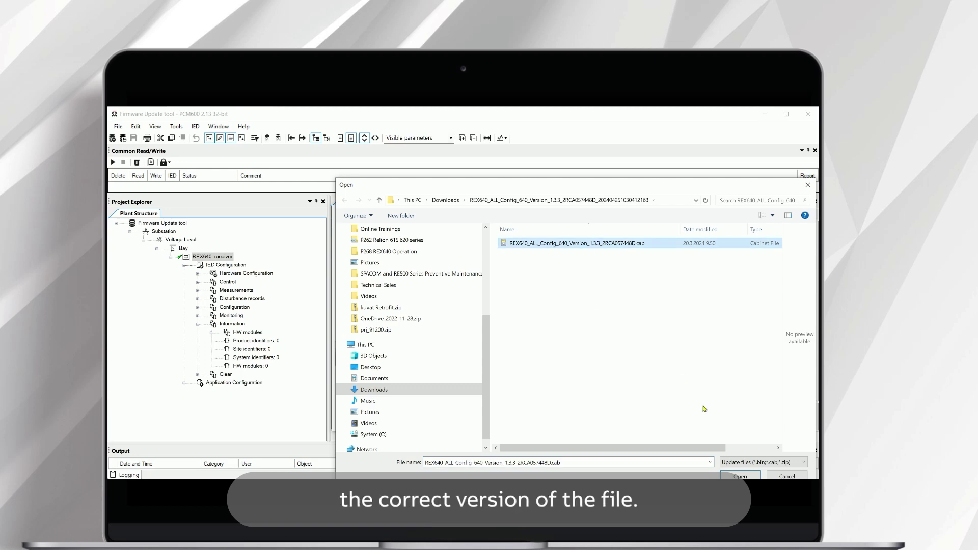
pyautogui.press('Return')
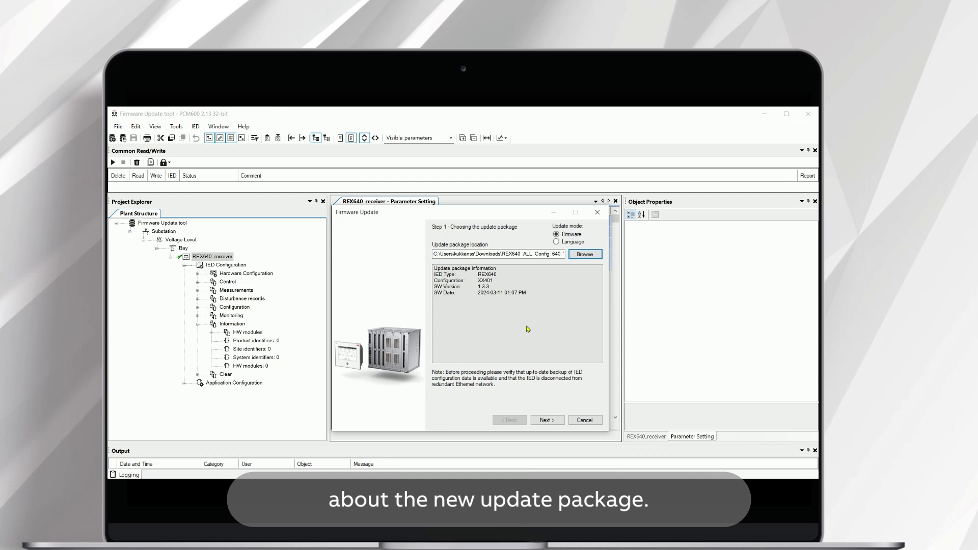
# - Update REX640's firmware with the Device Composition Change flag cleared until it completes successfully
pyautogui.click(547, 421)
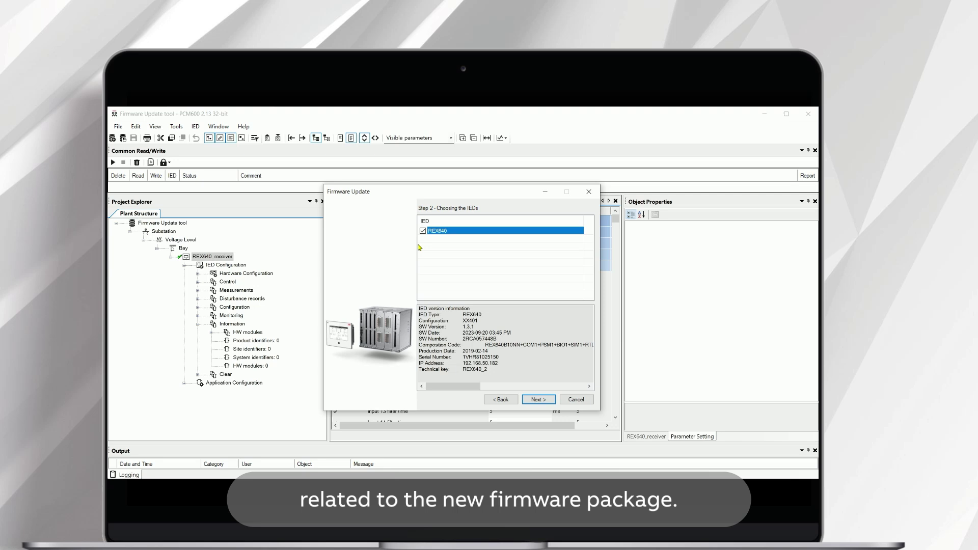
pyautogui.click(539, 399)
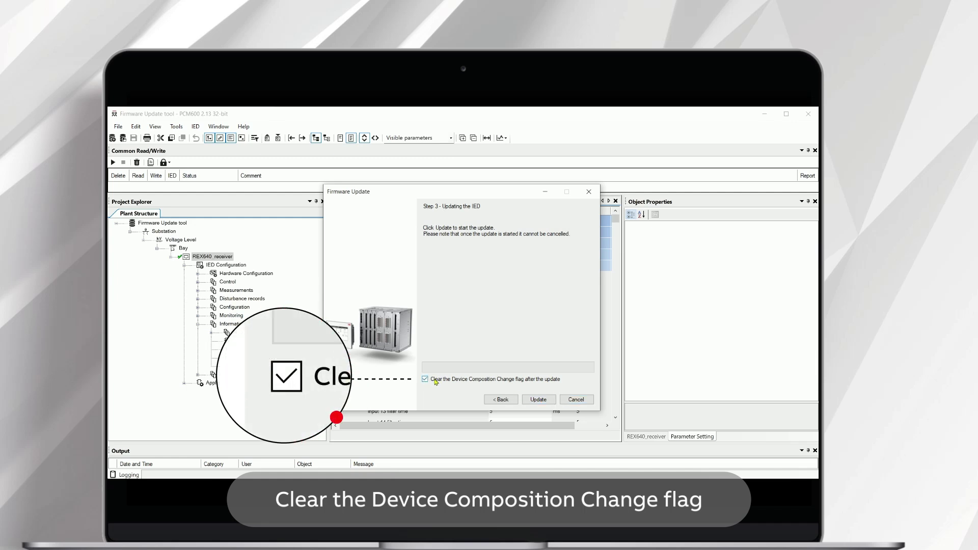
pyautogui.click(538, 400)
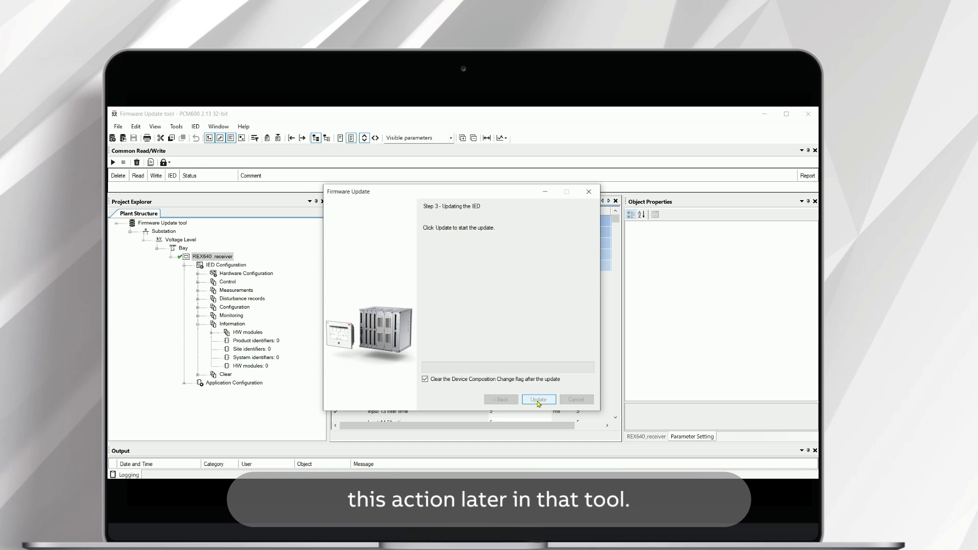
pyautogui.click(538, 402)
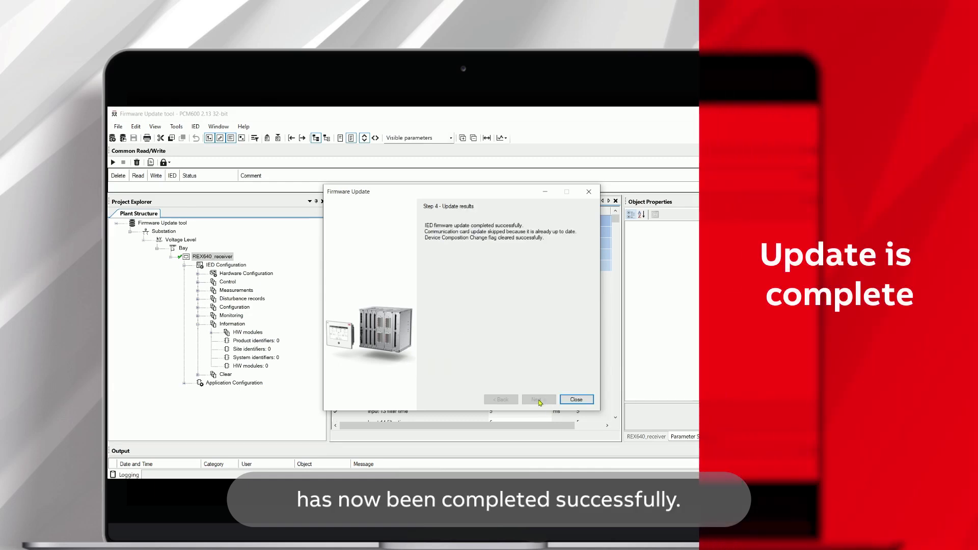
# - Close the Firmware Update wizard and show Product identifiers, ready to read parameters from the IED
pyautogui.click(589, 402)
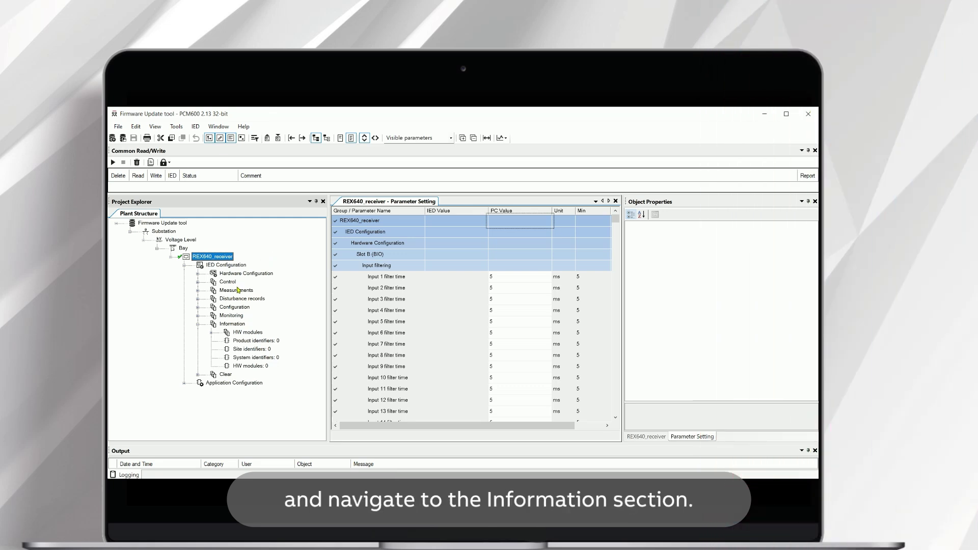
pyautogui.click(263, 341)
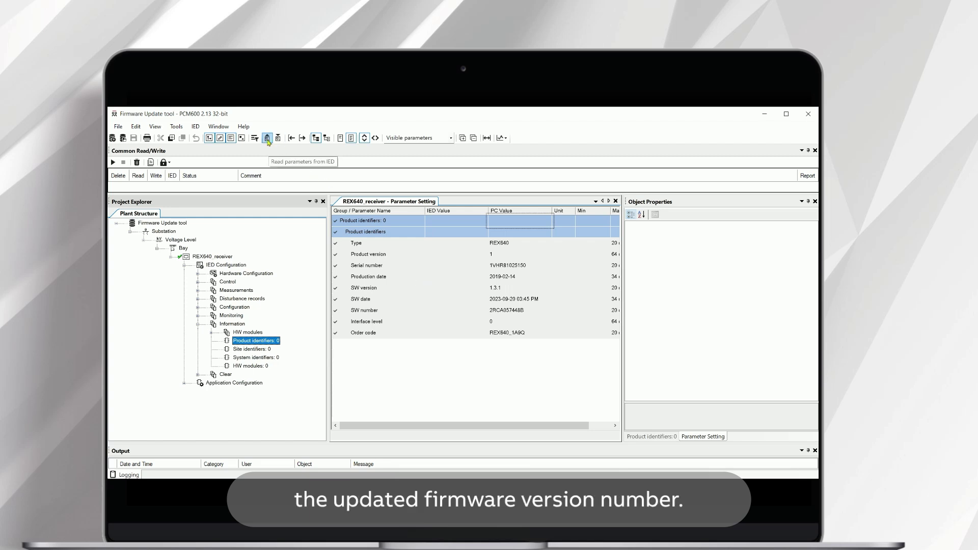
pyautogui.click(267, 138)
# - Read product identifiers from the IED without copying to PC, comparing IED 1.3.3 against PC 1.3.1
pyautogui.click(382, 322)
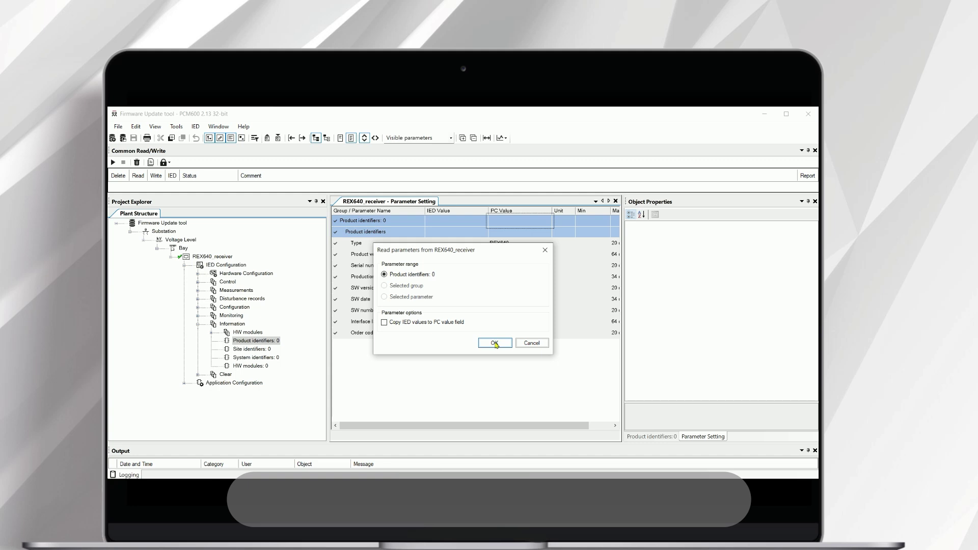
pyautogui.click(495, 343)
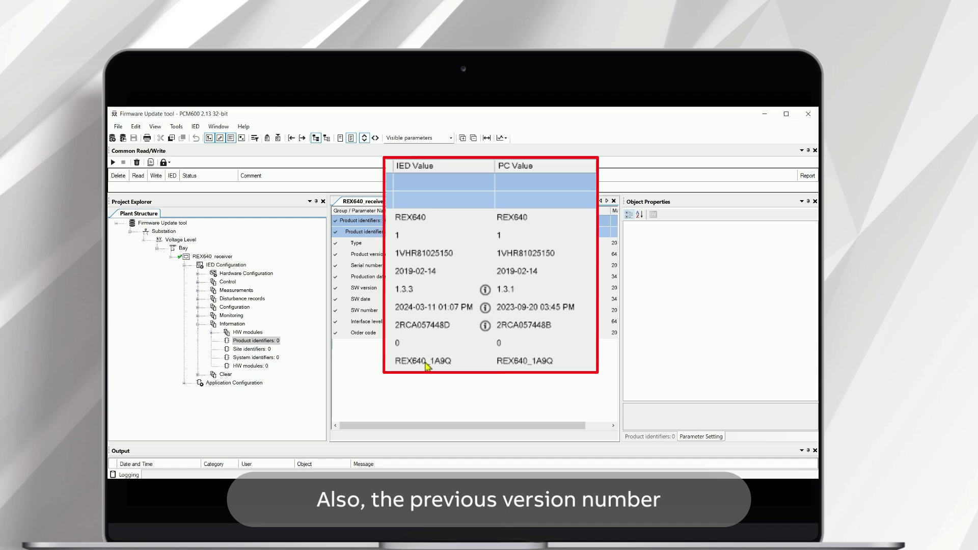
pyautogui.moveTo(427, 294)
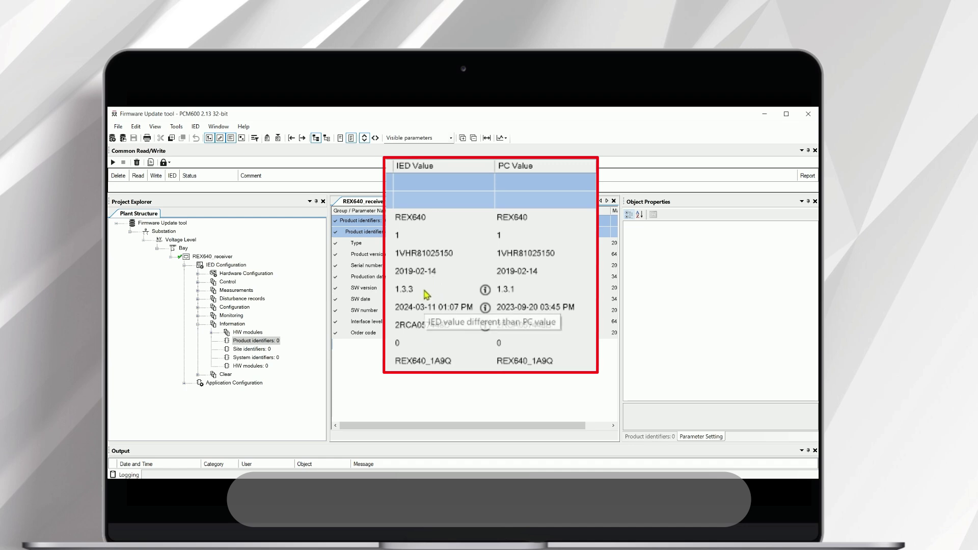